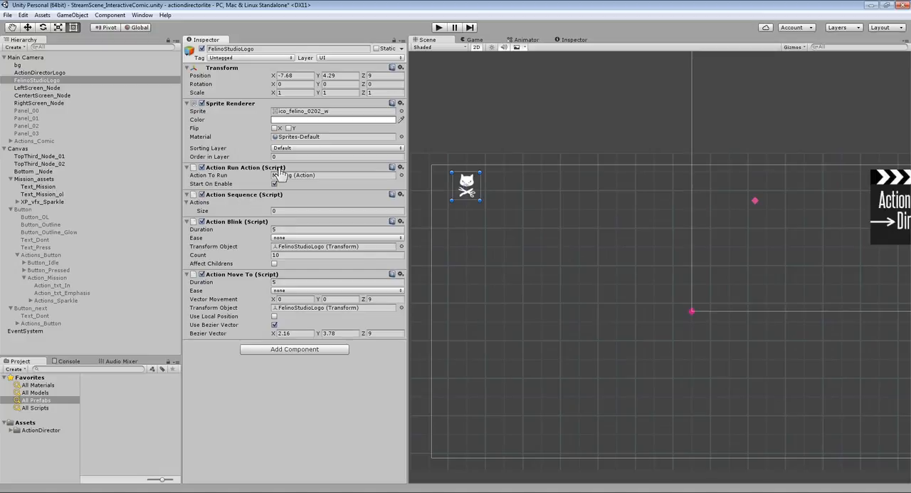
- Make Action Run Action run the Action Sequence, then size the sequence to 3 with Action Blink as Element 0 and Action Move To as Element 1
{"action": "left_click_drag", "start_coordinate": [246, 202], "coordinate": [281, 183]}
{"action": "left_click", "coordinate": [277, 211]}
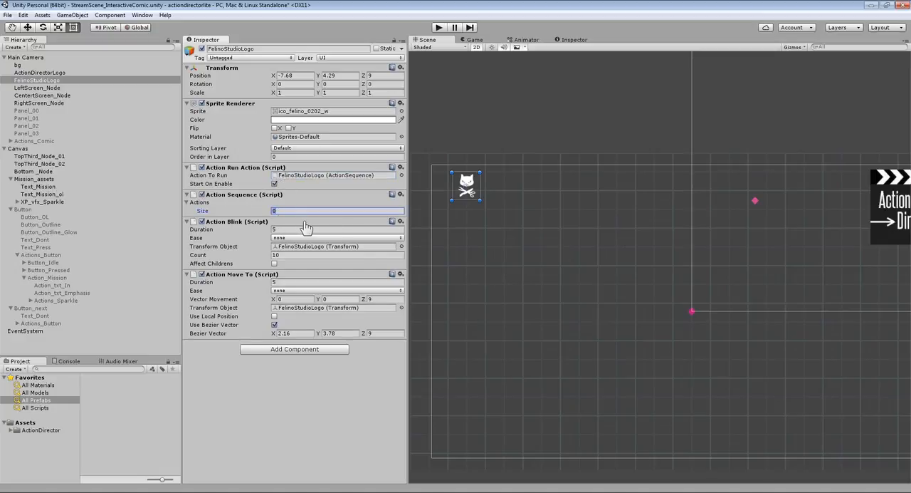
{"action": "key", "text": "Return"}
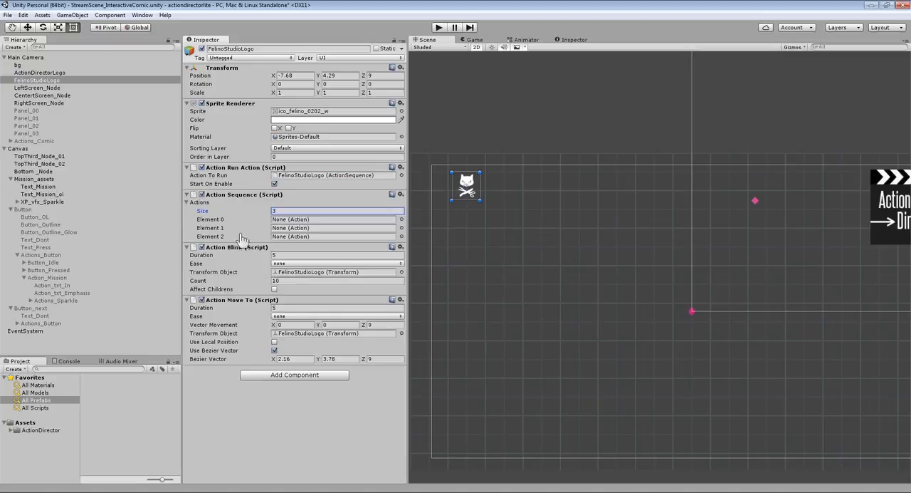
{"action": "left_click_drag", "start_coordinate": [233, 249], "coordinate": [285, 219]}
{"action": "left_click_drag", "start_coordinate": [288, 252], "coordinate": [301, 233]}
- Add an Action Director ScaleBy transform component to FelinoStudioLogo
{"action": "left_click", "coordinate": [269, 378]}
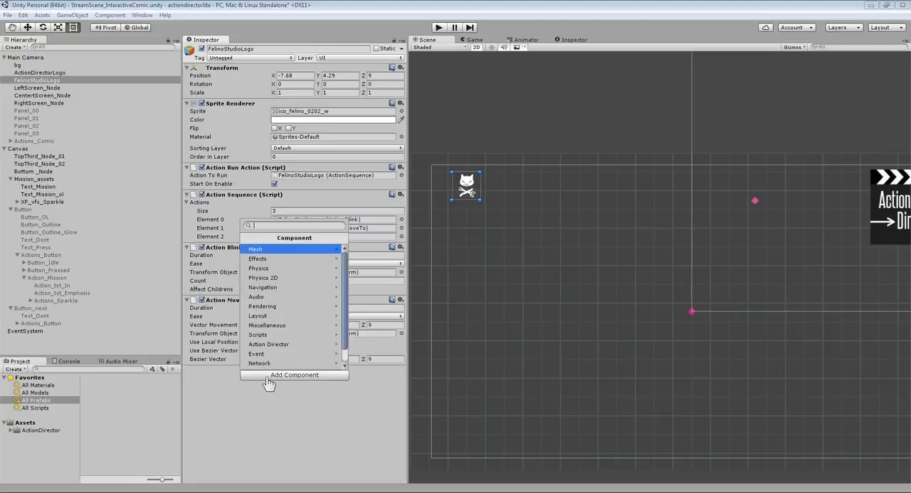
{"action": "left_click", "coordinate": [270, 344]}
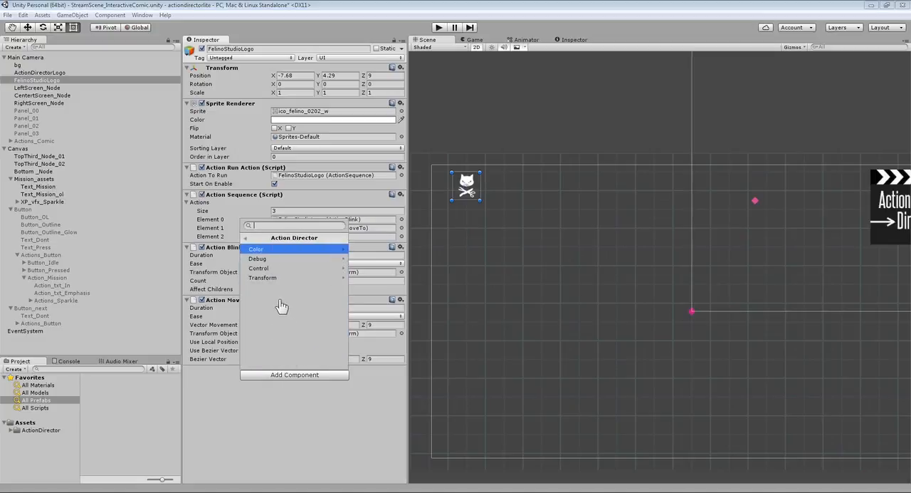
{"action": "left_click", "coordinate": [262, 276]}
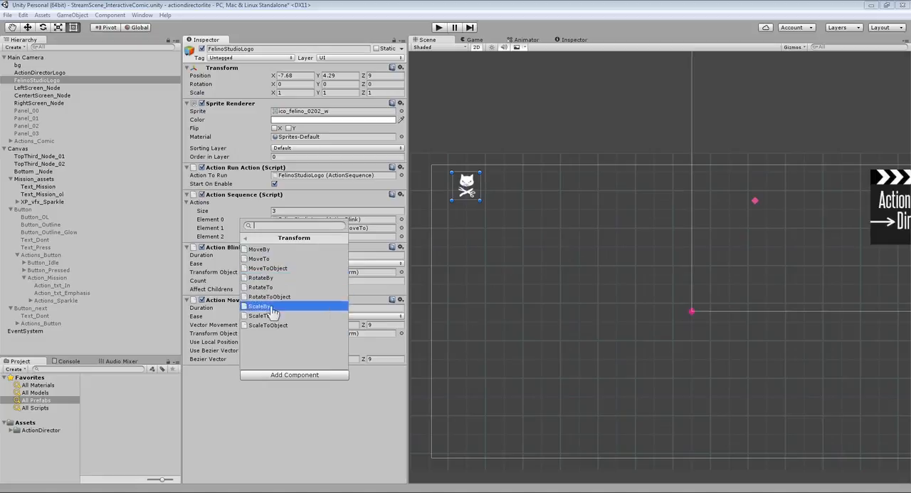
{"action": "left_click", "coordinate": [273, 308]}
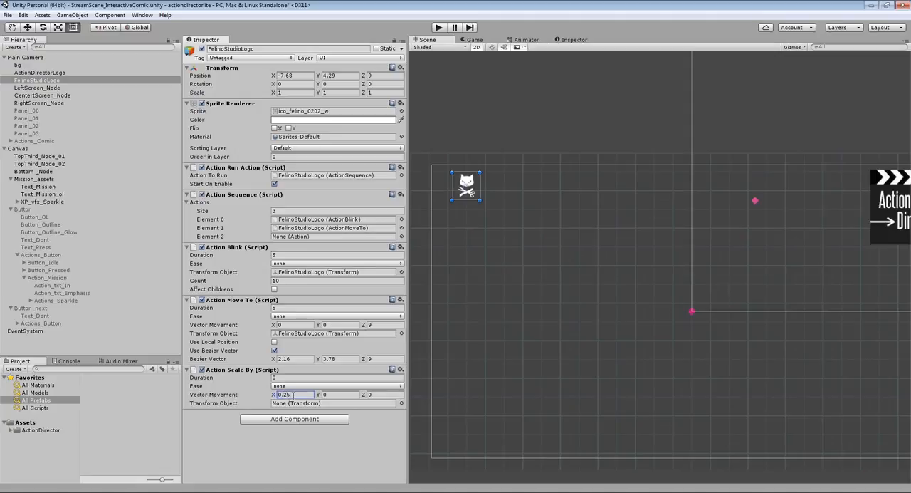
- Set Action Scale By's Vector Movement to 0.25 in X and Y and assign FelinoStudioLogo as its Transform Object
{"action": "key", "text": "Tab"}
{"action": "left_click", "coordinate": [292, 407]}
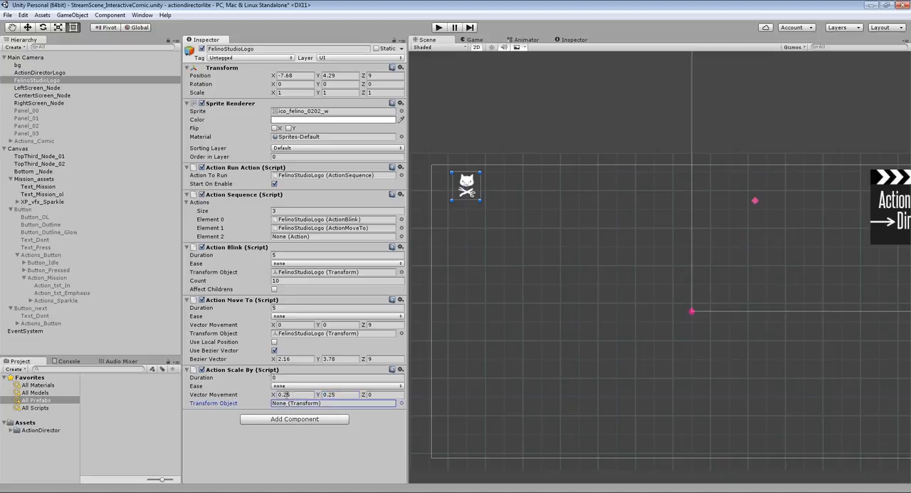
{"action": "left_click_drag", "start_coordinate": [36, 81], "coordinate": [295, 406]}
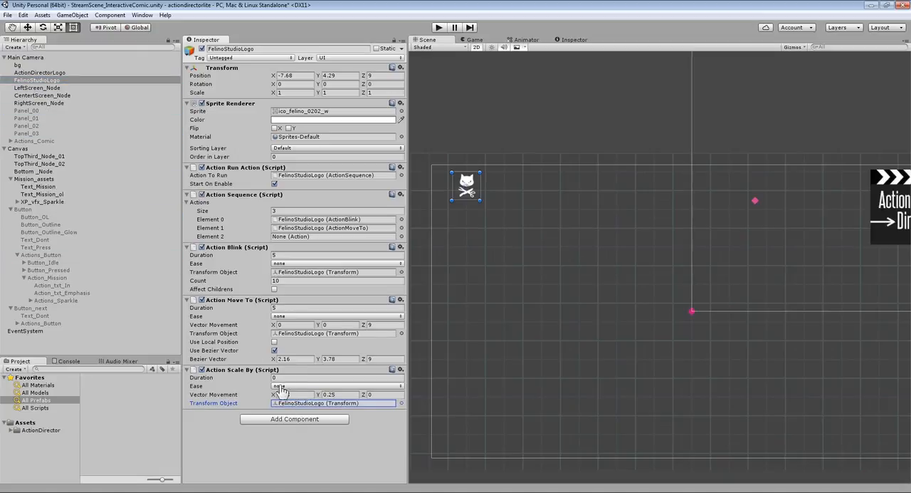
- Set Action Scale By's duration to 0.6 and its ease to customCurve
{"action": "left_click", "coordinate": [280, 377]}
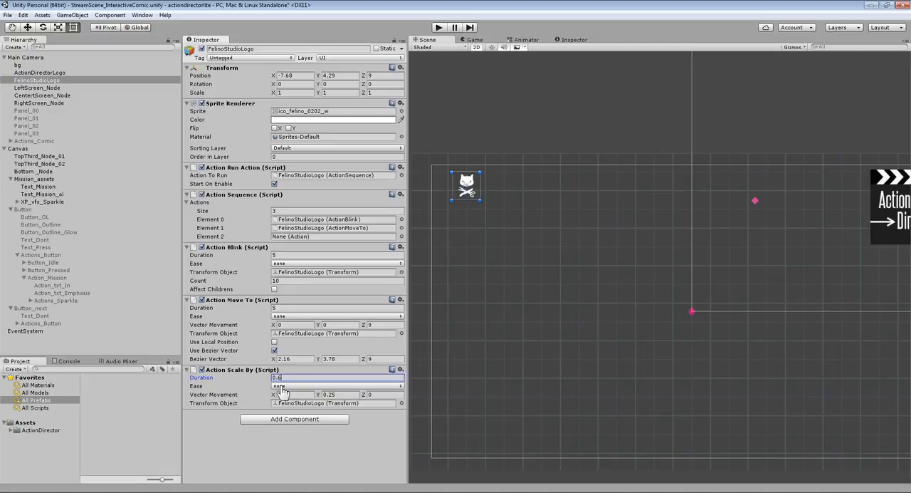
{"action": "left_click", "coordinate": [282, 386]}
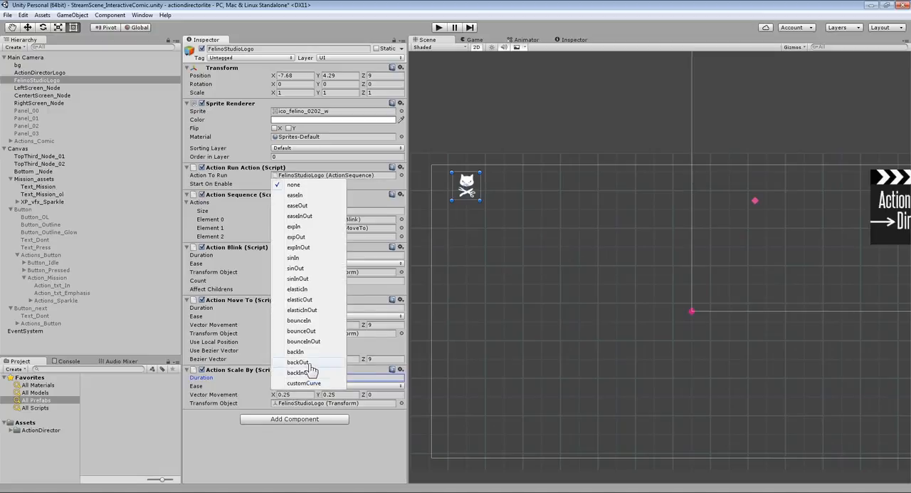
{"action": "left_click", "coordinate": [304, 383]}
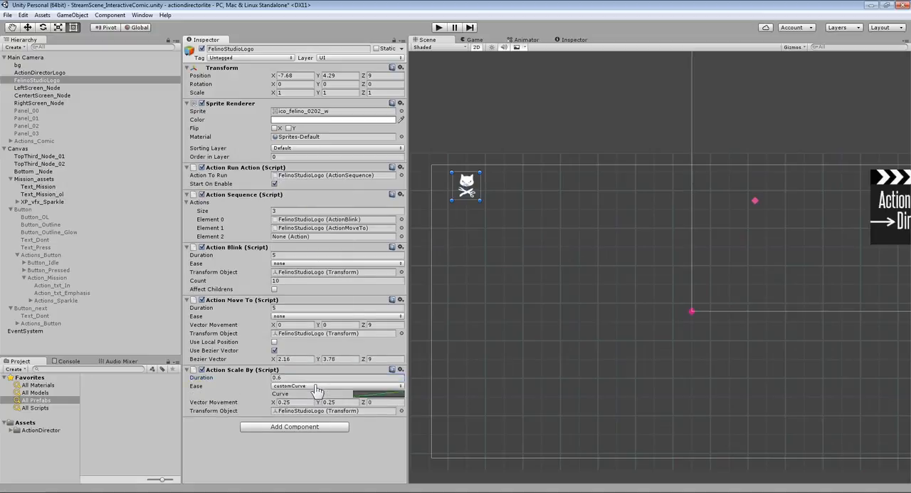
- Shape Action Scale By's custom curve as a smooth S-shaped ease-in, ease-out using the preset curve
{"action": "left_click", "coordinate": [383, 395]}
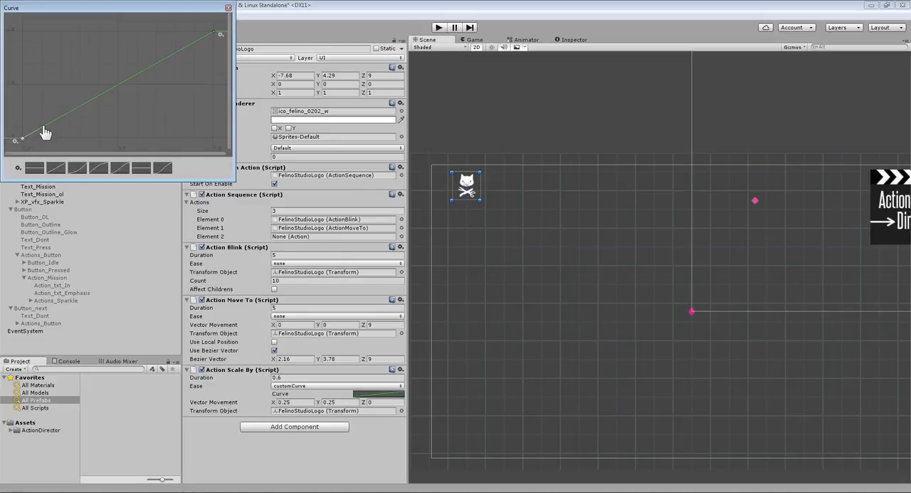
{"action": "left_click_drag", "start_coordinate": [44, 130], "coordinate": [78, 138]}
{"action": "left_click_drag", "start_coordinate": [193, 50], "coordinate": [181, 40]}
{"action": "left_click", "coordinate": [99, 168]}
{"action": "left_click", "coordinate": [161, 169]}
{"action": "left_click", "coordinate": [22, 139]}
{"action": "left_click_drag", "start_coordinate": [43, 153], "coordinate": [53, 138]}
{"action": "left_click", "coordinate": [228, 7]}
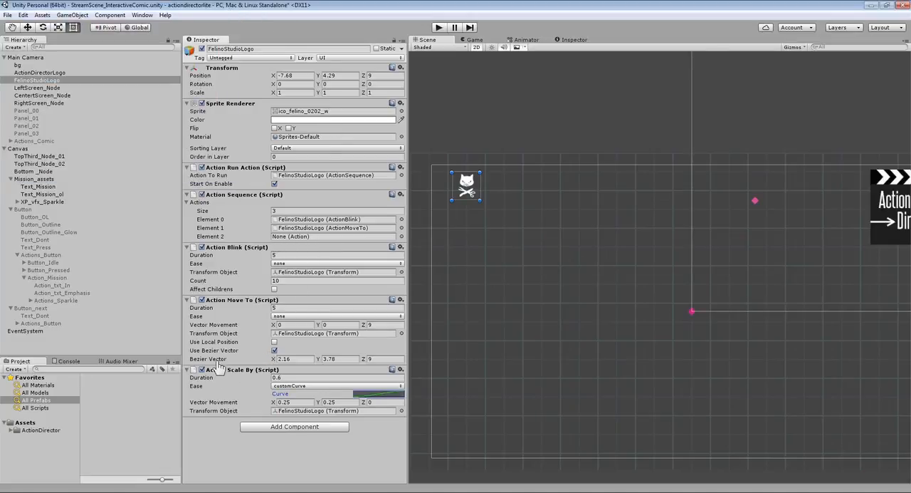
- Assign Action Scale By as Element 2 of the Action Sequence and play-test the scene
{"action": "left_click_drag", "start_coordinate": [269, 280], "coordinate": [293, 237]}
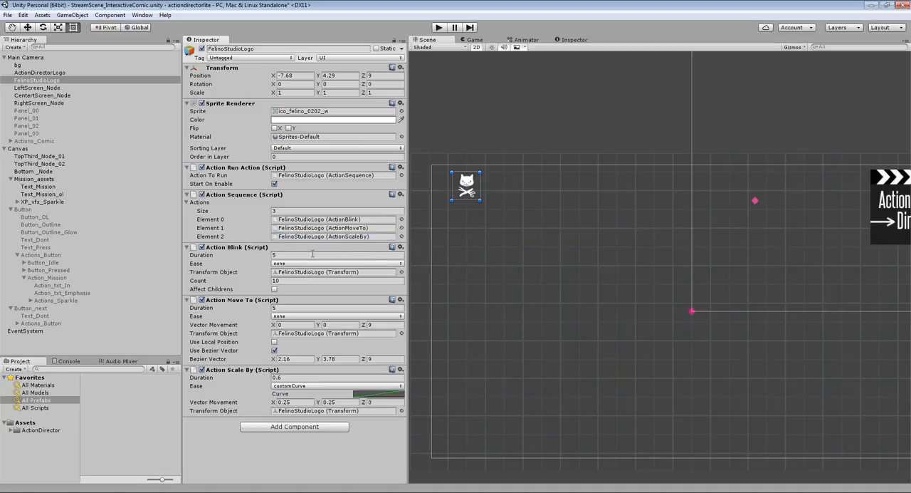
{"action": "left_click", "coordinate": [439, 28]}
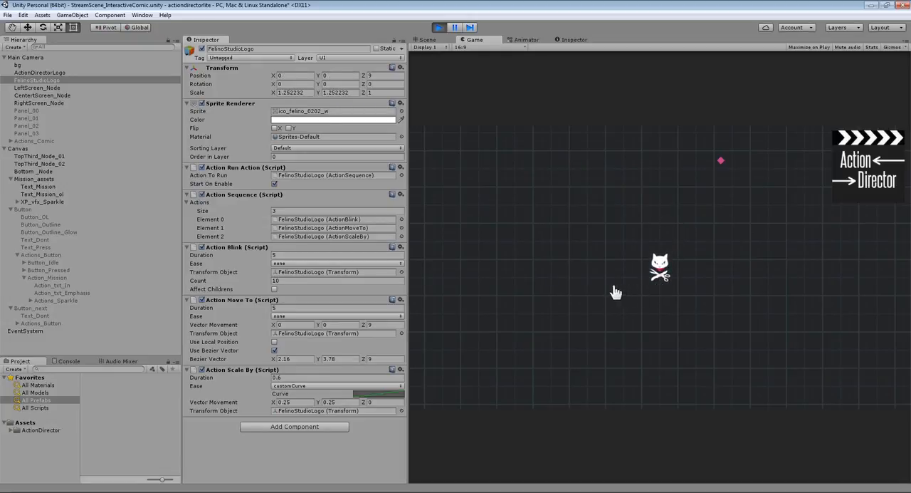
{"action": "left_click", "coordinate": [439, 29]}
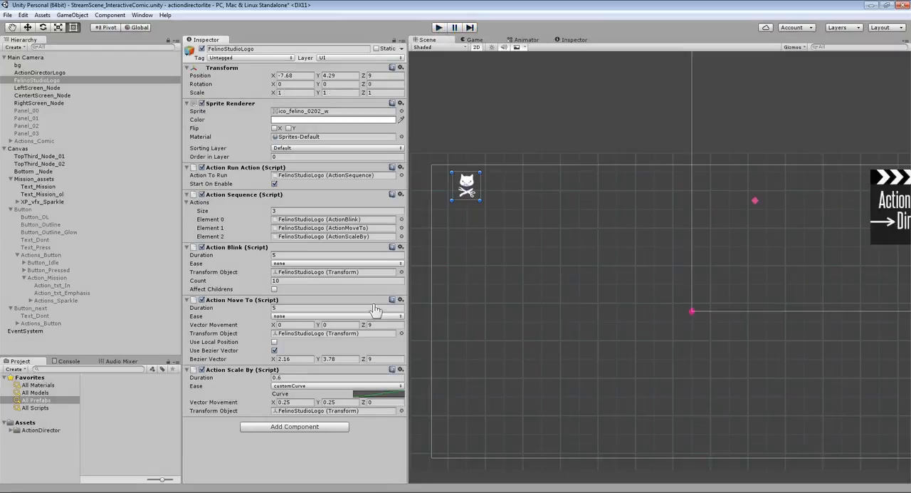
- Set Action Scale By's Vector Movement to 2 in X and Y and its duration to 2, then play-test the scene
{"action": "left_click", "coordinate": [296, 400]}
{"action": "left_click", "coordinate": [288, 377]}
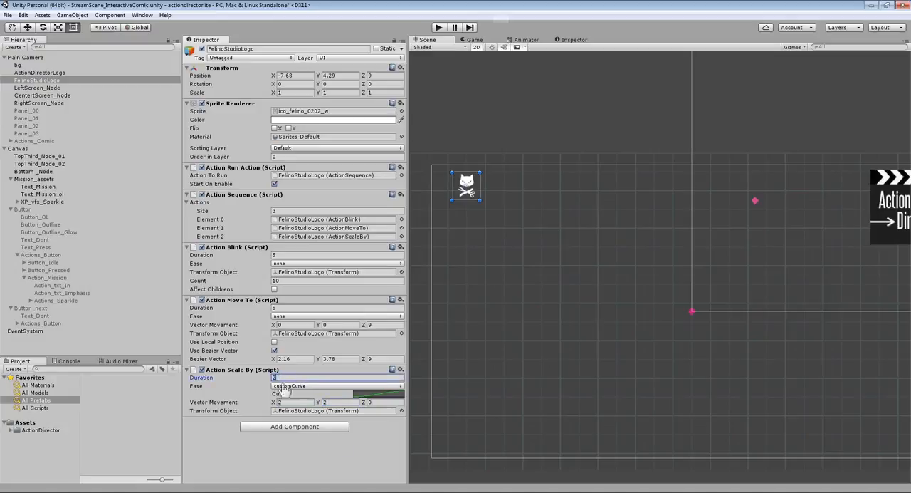
{"action": "left_click", "coordinate": [439, 28]}
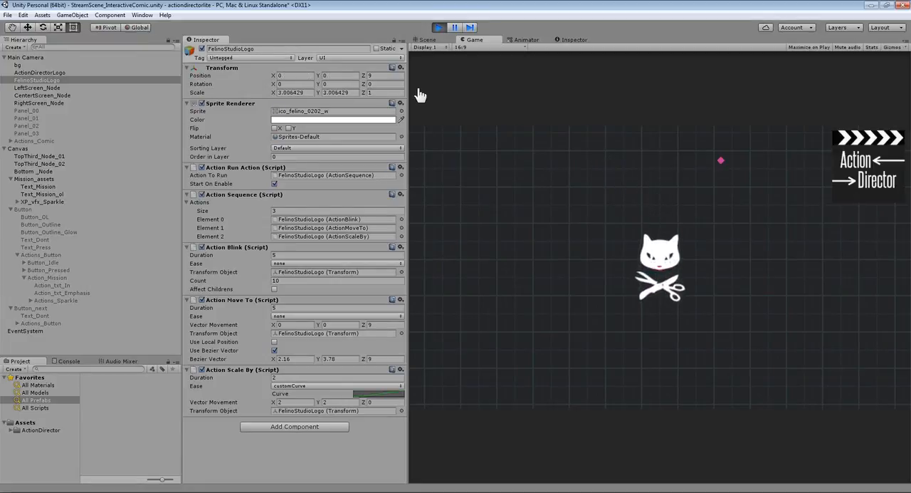
{"action": "left_click", "coordinate": [438, 29]}
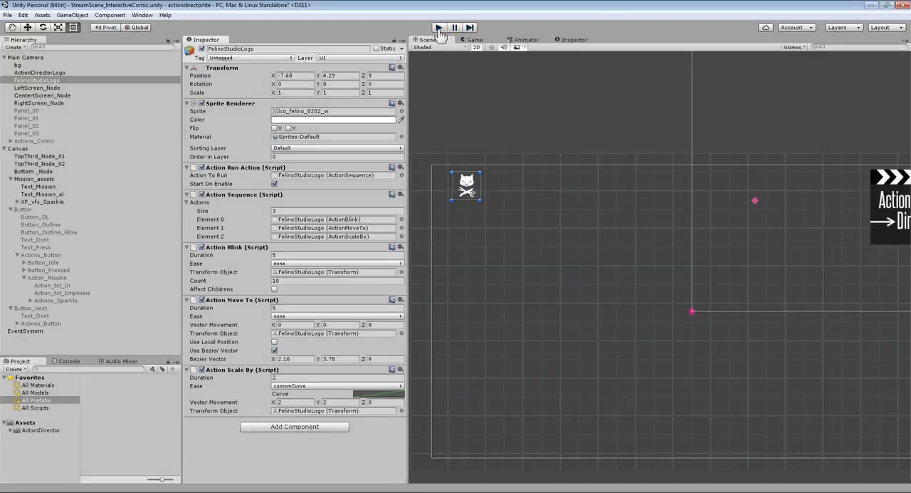
- Reapply the S-shaped preset to Action Scale By's custom curve and play-test the scene
{"action": "left_click", "coordinate": [381, 395]}
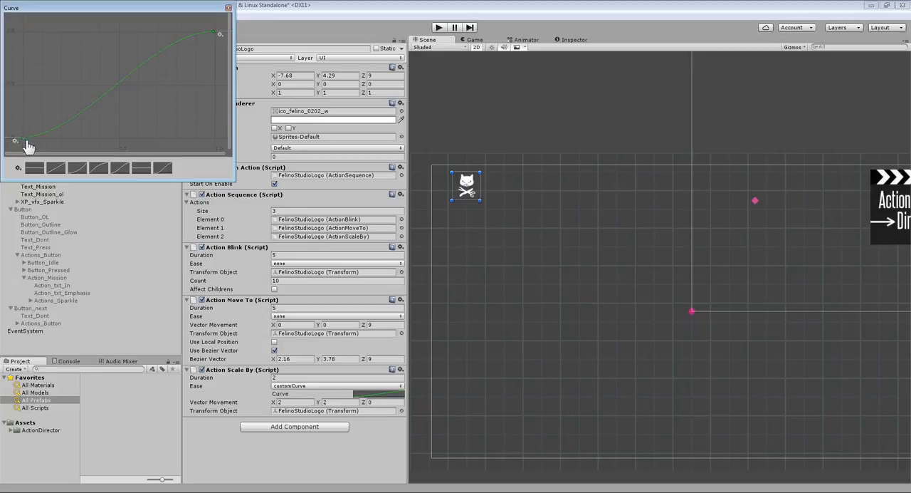
{"action": "left_click", "coordinate": [158, 167]}
{"action": "left_click", "coordinate": [228, 9]}
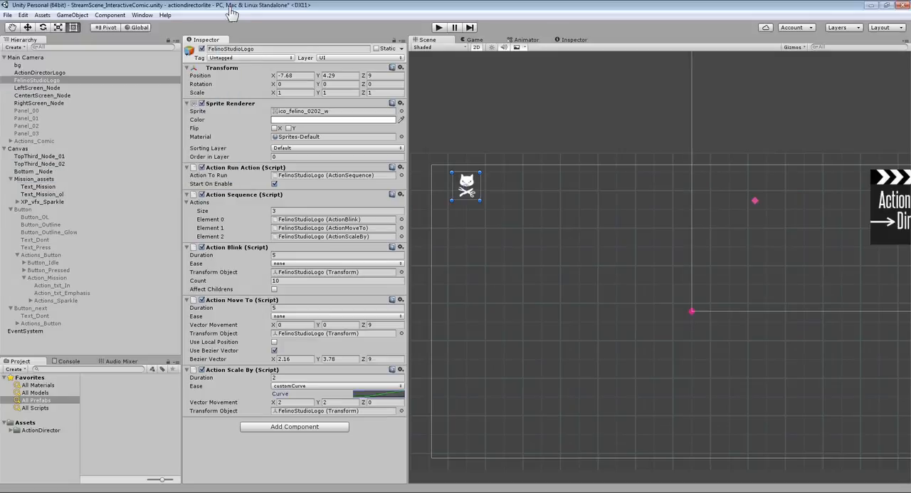
{"action": "left_click", "coordinate": [439, 28]}
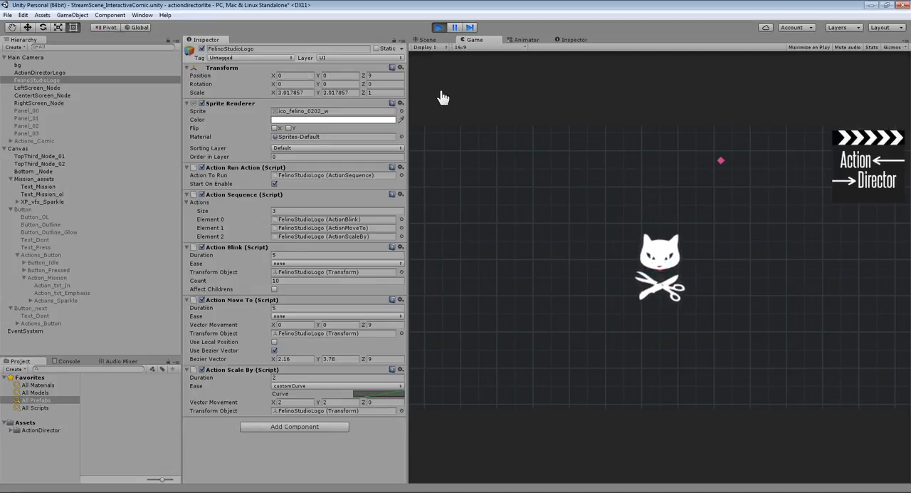
{"action": "left_click", "coordinate": [439, 27]}
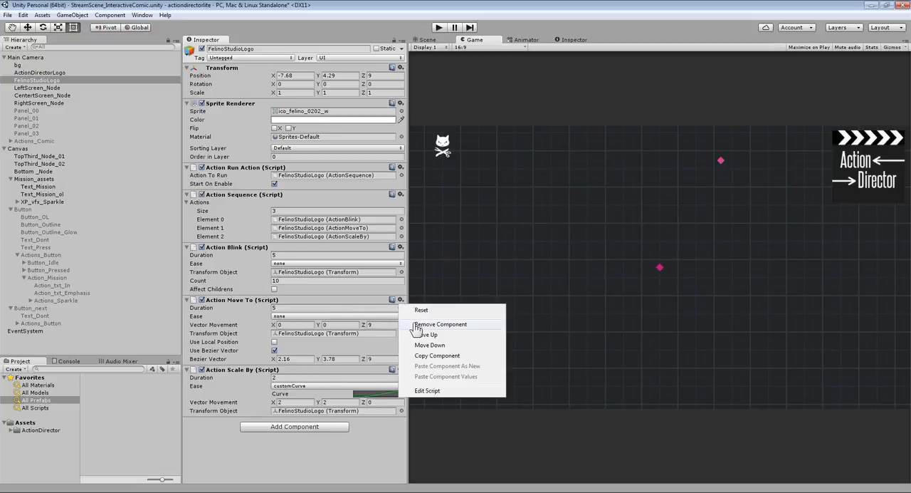
- Replace FelinoStudioLogo's Action Move To component with an Action Director MoveToObject component
{"action": "left_click", "coordinate": [417, 325]}
{"action": "left_click", "coordinate": [296, 359]}
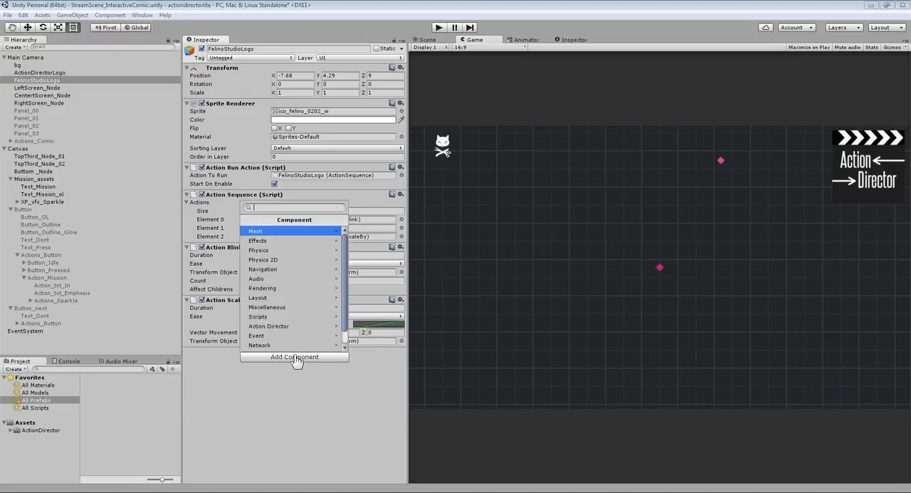
{"action": "left_click", "coordinate": [289, 326]}
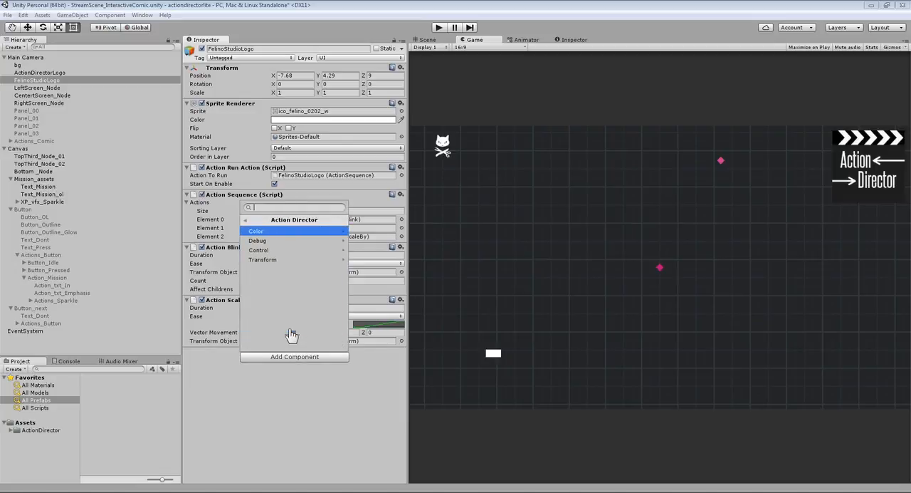
{"action": "left_click", "coordinate": [302, 261]}
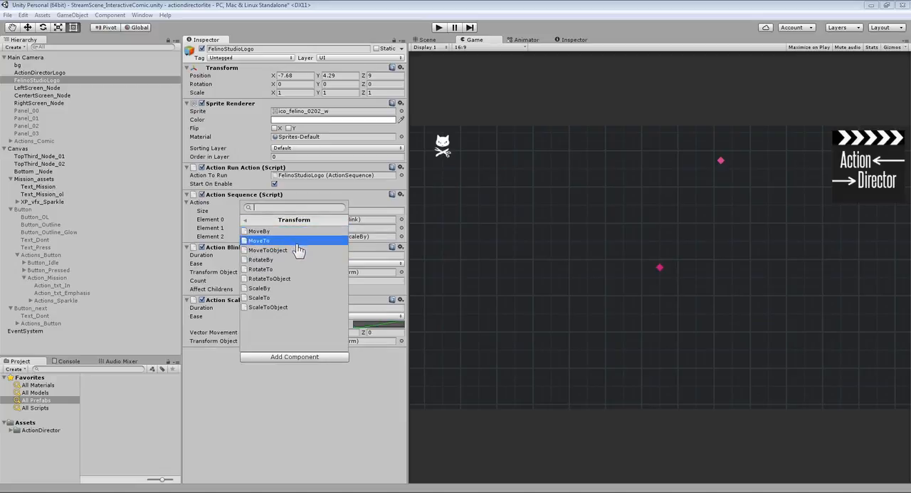
{"action": "left_click", "coordinate": [298, 250]}
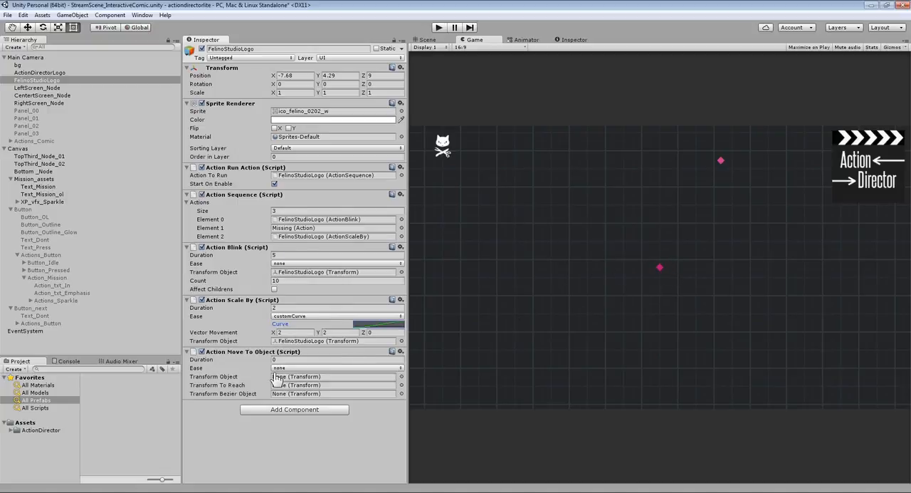
- In Action Move To Object, assign FelinoStudioLogo as Transform Object, CentertScreen_Node as Transform To Reach and LeftScreen_Node as Transform Bezier Object
{"action": "left_click_drag", "start_coordinate": [37, 81], "coordinate": [286, 382]}
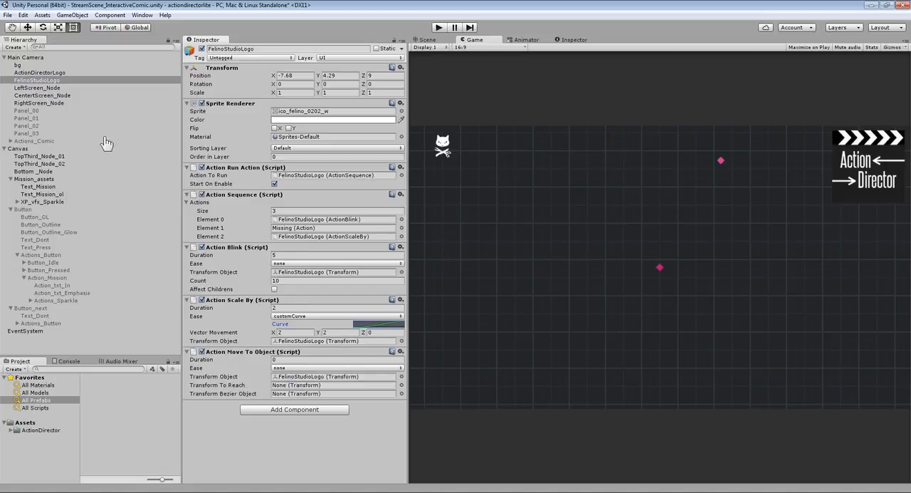
{"action": "left_click_drag", "start_coordinate": [52, 101], "coordinate": [314, 389]}
{"action": "left_click_drag", "start_coordinate": [36, 88], "coordinate": [291, 392]}
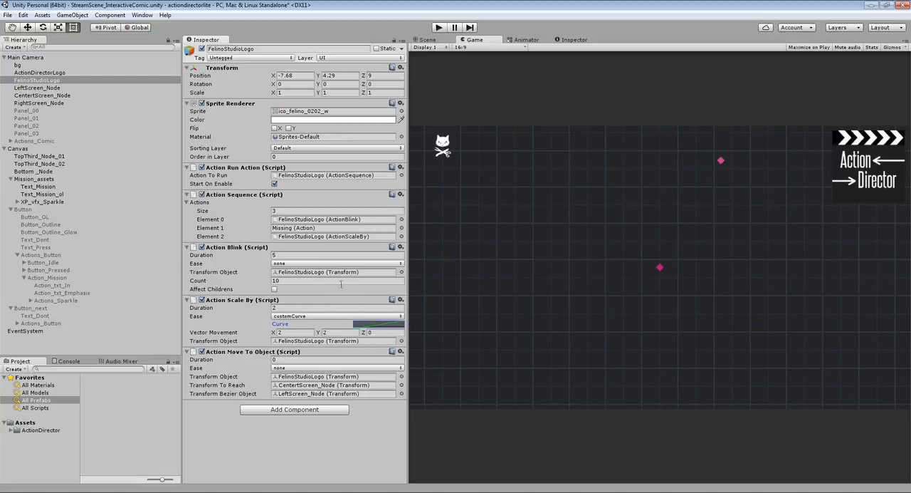
- Move Action Move To Object above Action Scale By and assign it as Element 1 of the Action Sequence
{"action": "left_click", "coordinate": [401, 352]}
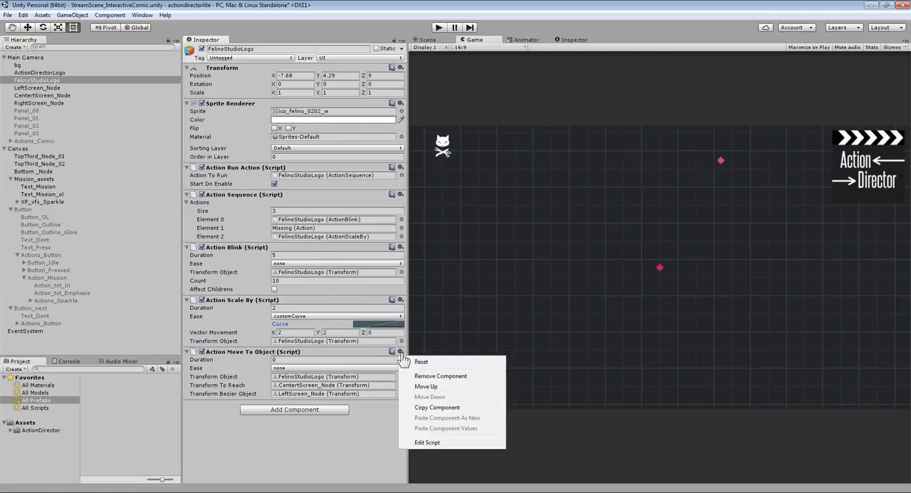
{"action": "left_click", "coordinate": [419, 386]}
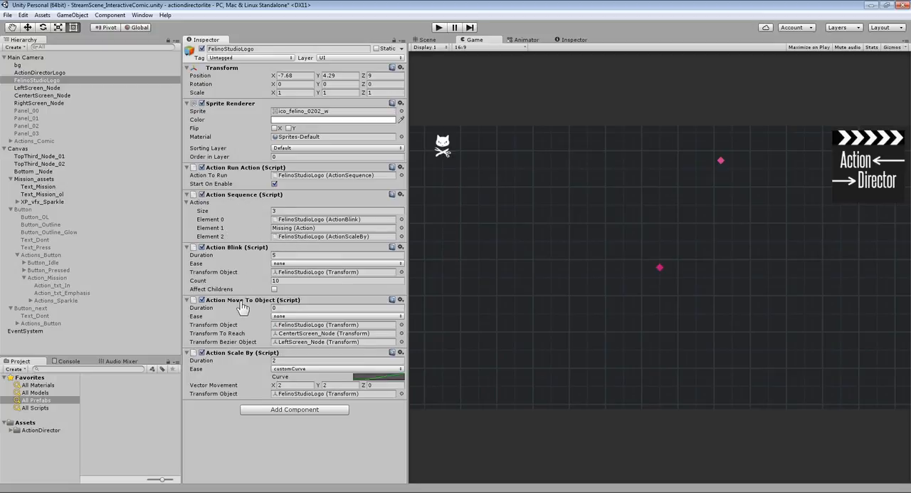
{"action": "left_click_drag", "start_coordinate": [267, 272], "coordinate": [287, 228]}
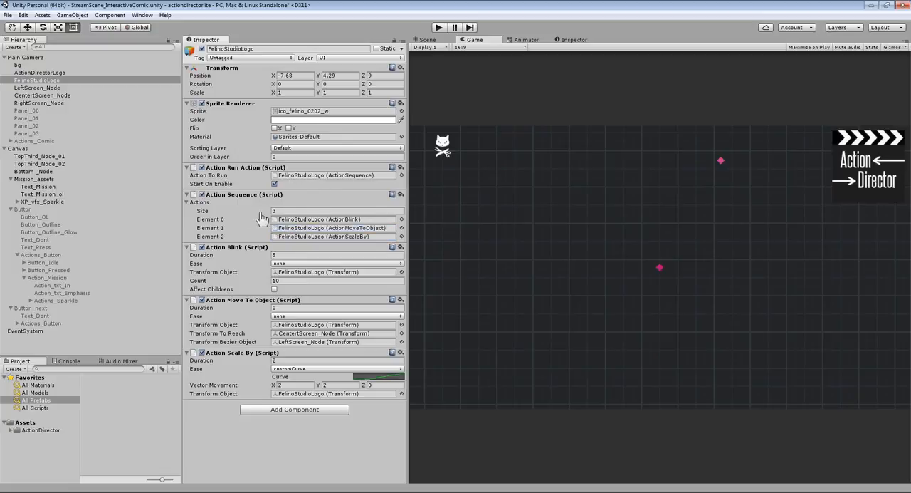
- Set Action Move To Object's duration to 5 and play-test the scene
{"action": "left_click", "coordinate": [283, 307]}
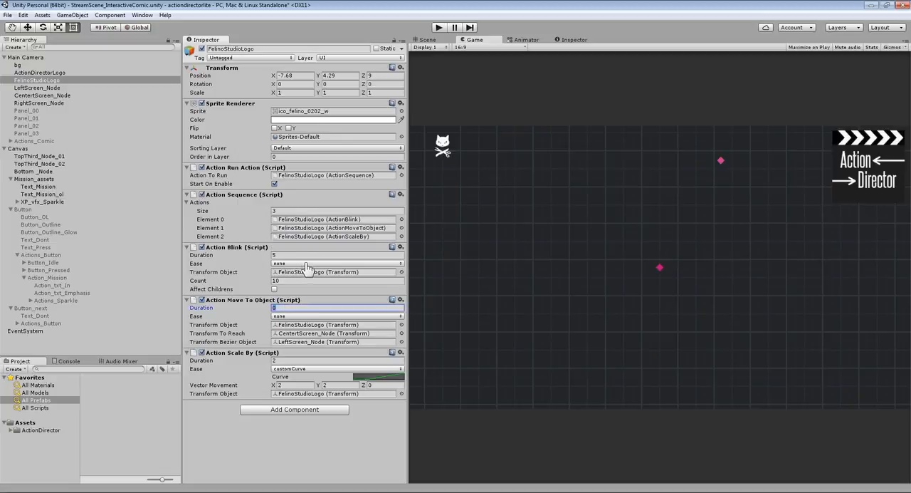
{"action": "type", "text": "5"}
{"action": "left_click", "coordinate": [439, 28]}
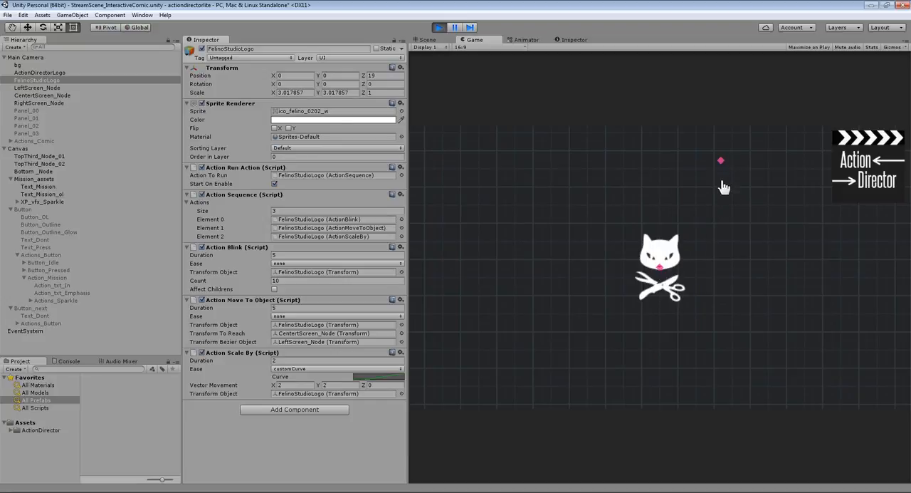
{"action": "left_click", "coordinate": [438, 28]}
- Make the LeftScreen_Node sprite fully transparent by setting its color alpha to 0
{"action": "left_click", "coordinate": [32, 88]}
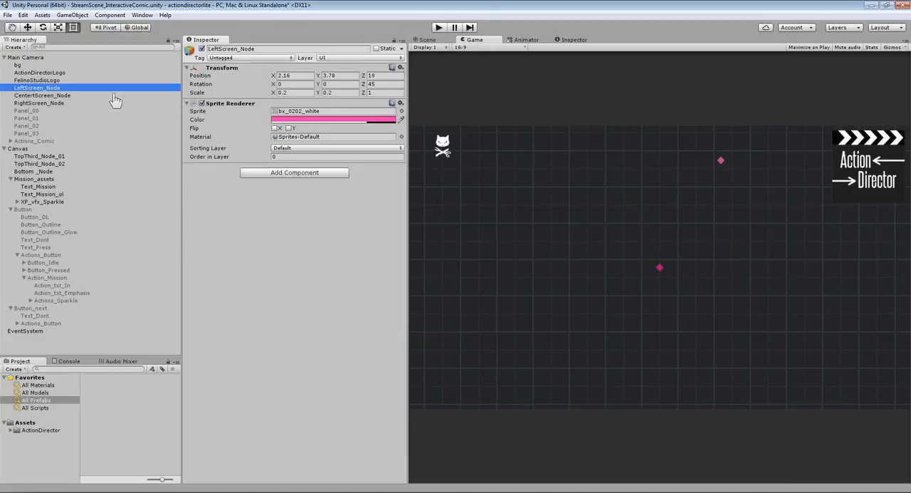
{"action": "left_click", "coordinate": [307, 119]}
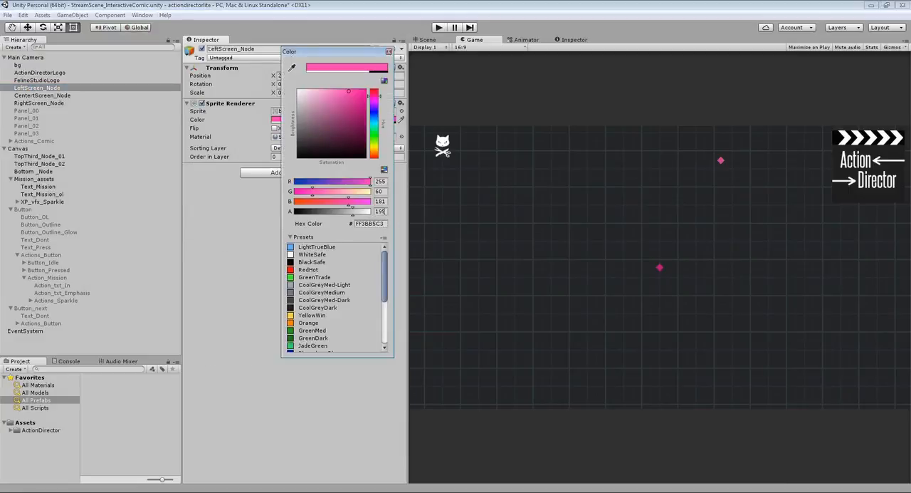
{"action": "left_click", "coordinate": [385, 223]}
{"action": "left_click", "coordinate": [381, 211]}
{"action": "type", "text": "00"}
- Set the CentertScreen_Node sprite's color alpha to 0 and play the scene
{"action": "left_click", "coordinate": [43, 96]}
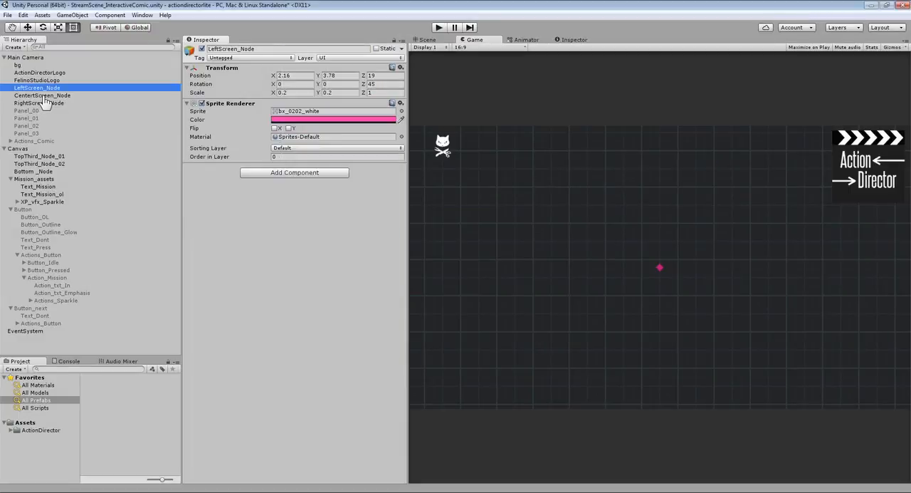
{"action": "left_click", "coordinate": [349, 119]}
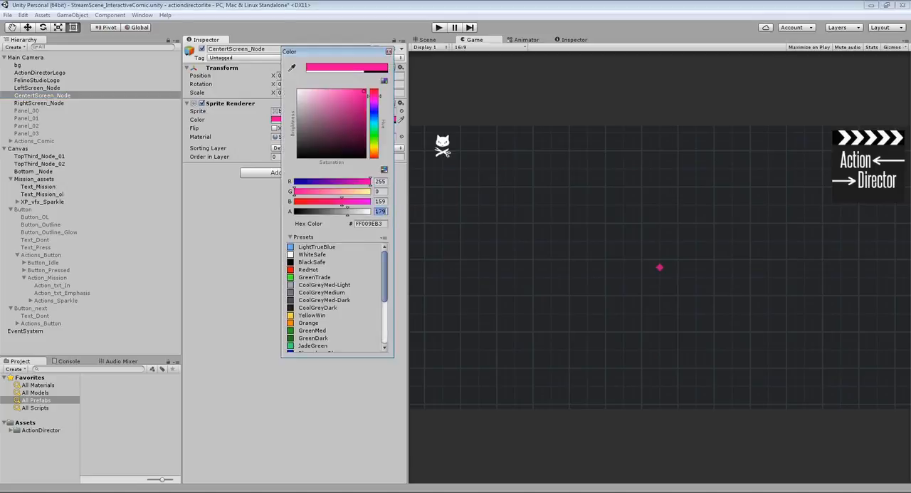
{"action": "type", "text": "00"}
{"action": "left_click", "coordinate": [439, 29]}
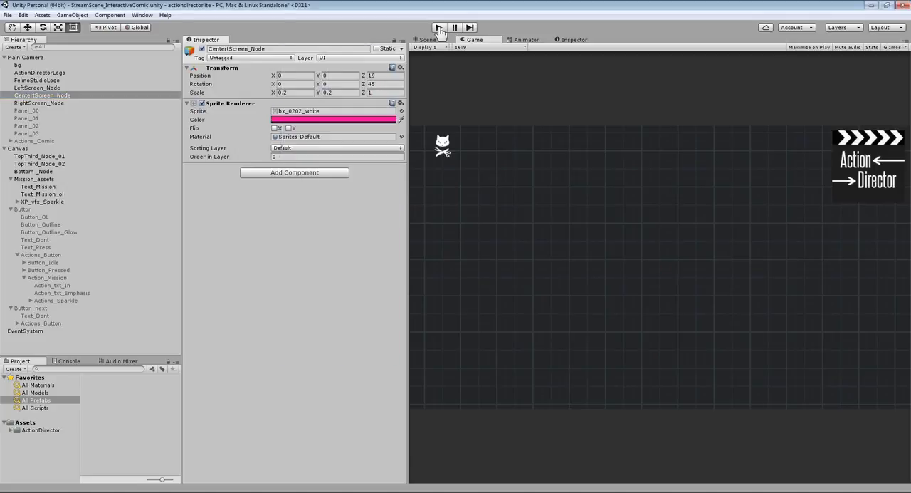
{"action": "left_click", "coordinate": [440, 29]}
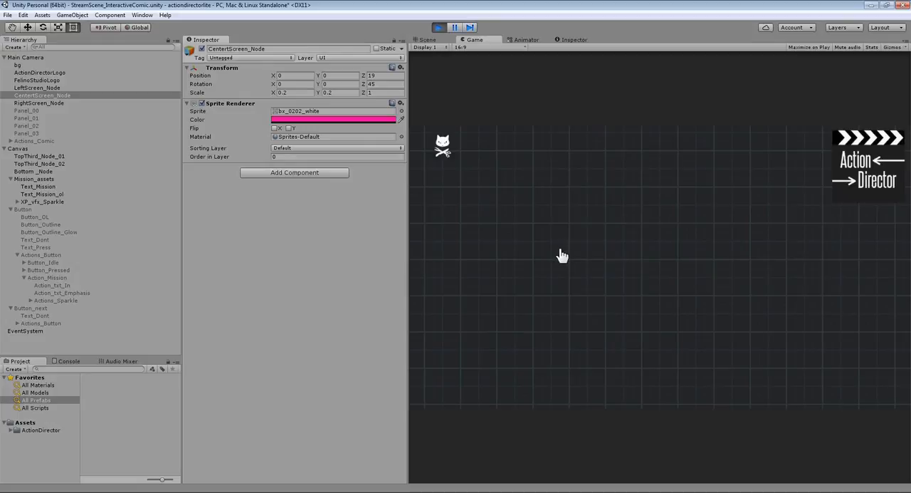